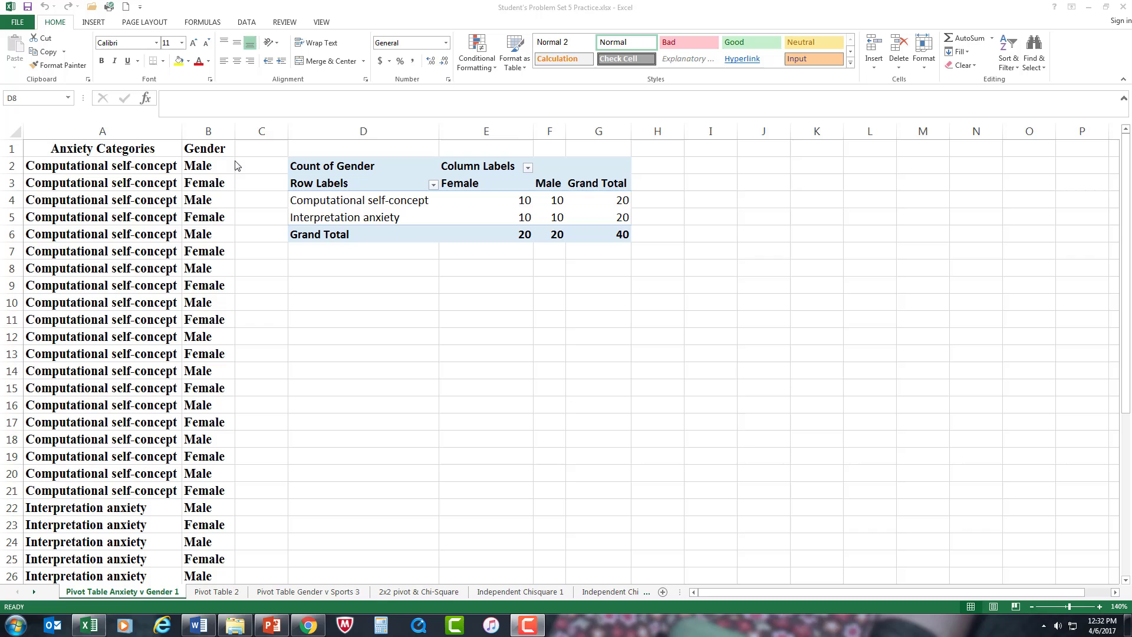
scroll(149, 168, "down", 2)
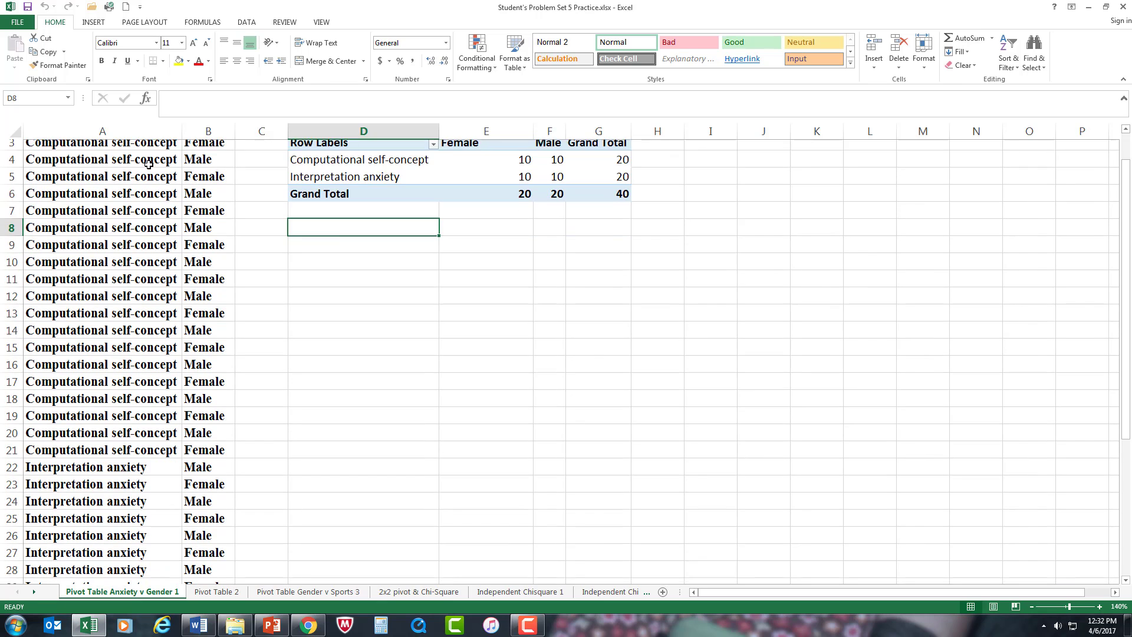
scroll(149, 166, "up", 2)
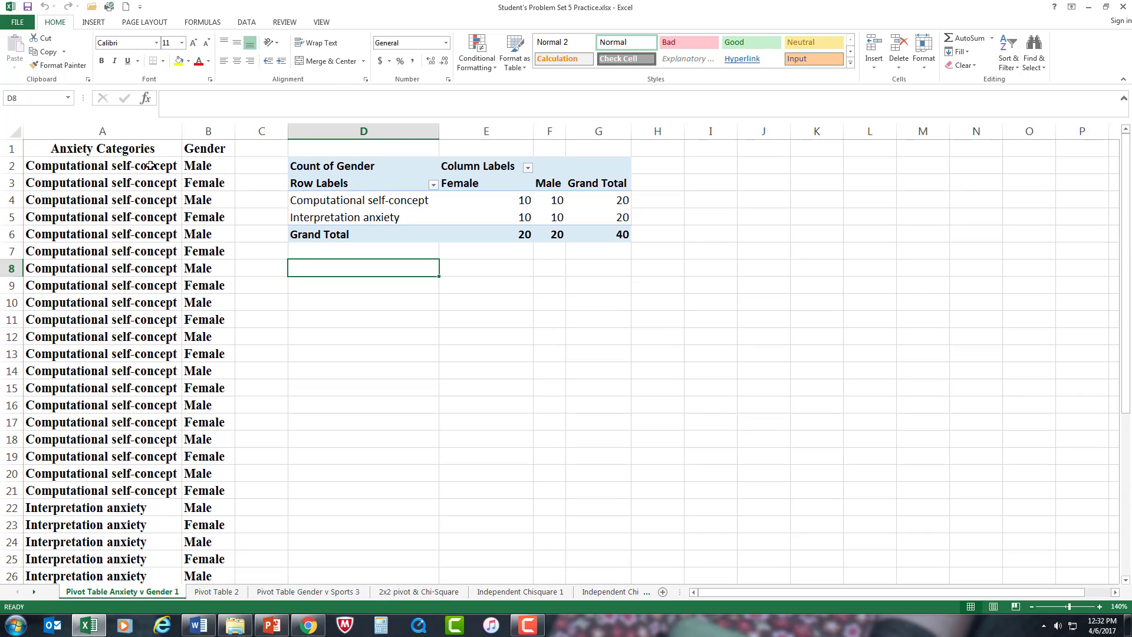
scroll(149, 165, "down", 1)
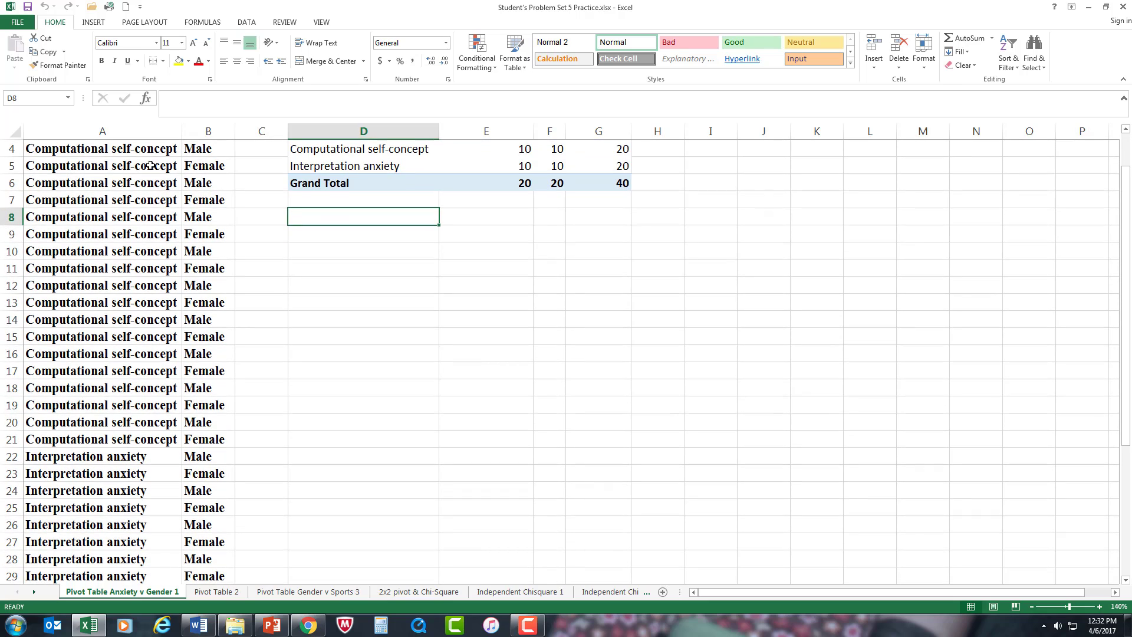
scroll(148, 165, "down", 1)
scroll(148, 166, "down", 1)
scroll(149, 165, "down", 3)
scroll(151, 165, "down", 1)
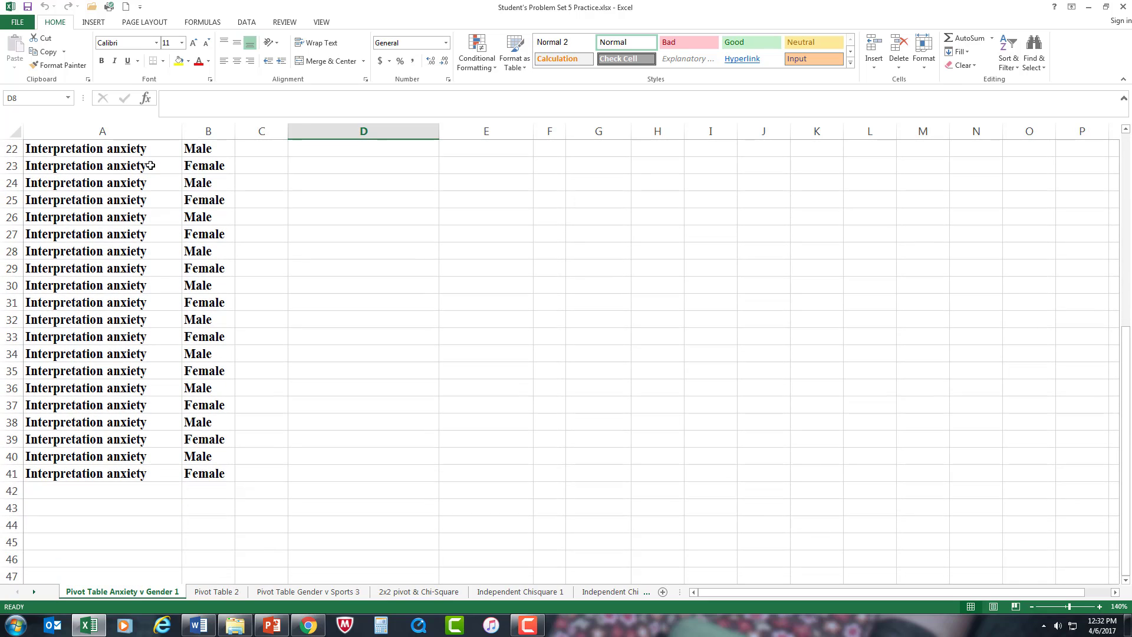
scroll(151, 165, "up", 1)
scroll(151, 165, "up", 4)
scroll(151, 165, "up", 2)
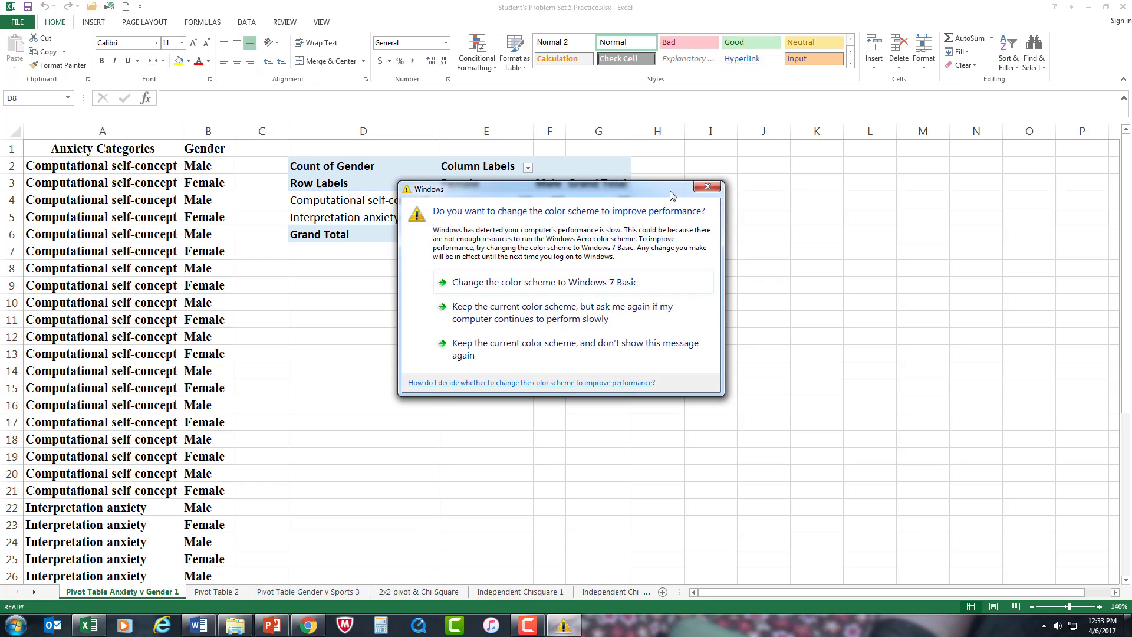
Dismiss the Windows 'change the color scheme' prompt with its close button.
left_click(709, 188)
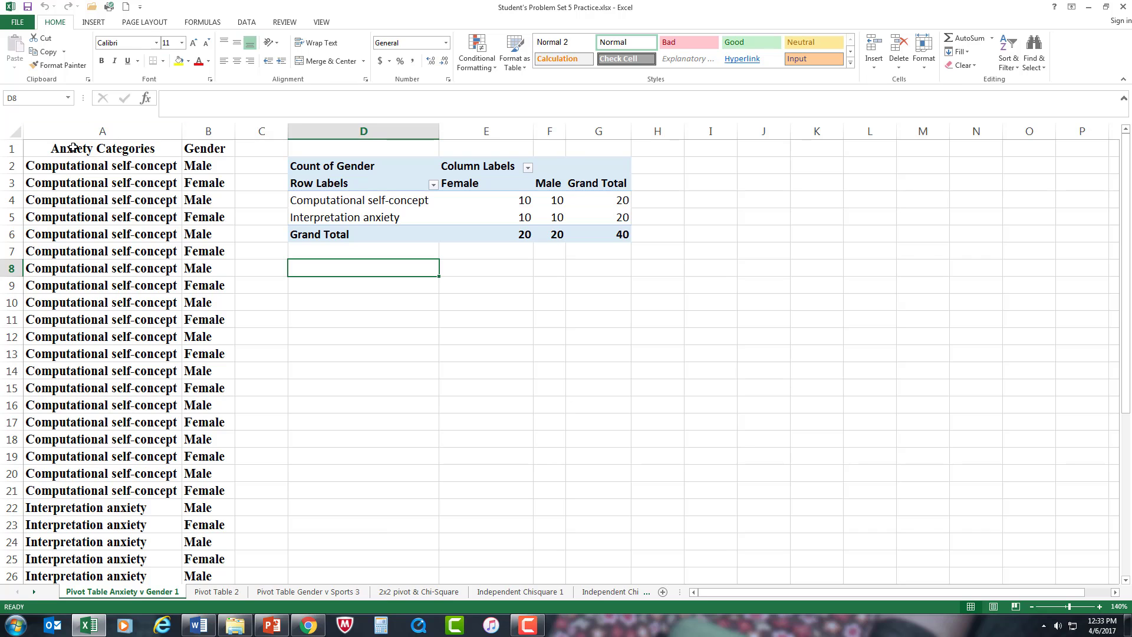
Select A1:B41, the Anxiety Categories and Gender data, on the Insert ribbon.
left_click_drag(73, 149, 185, 524)
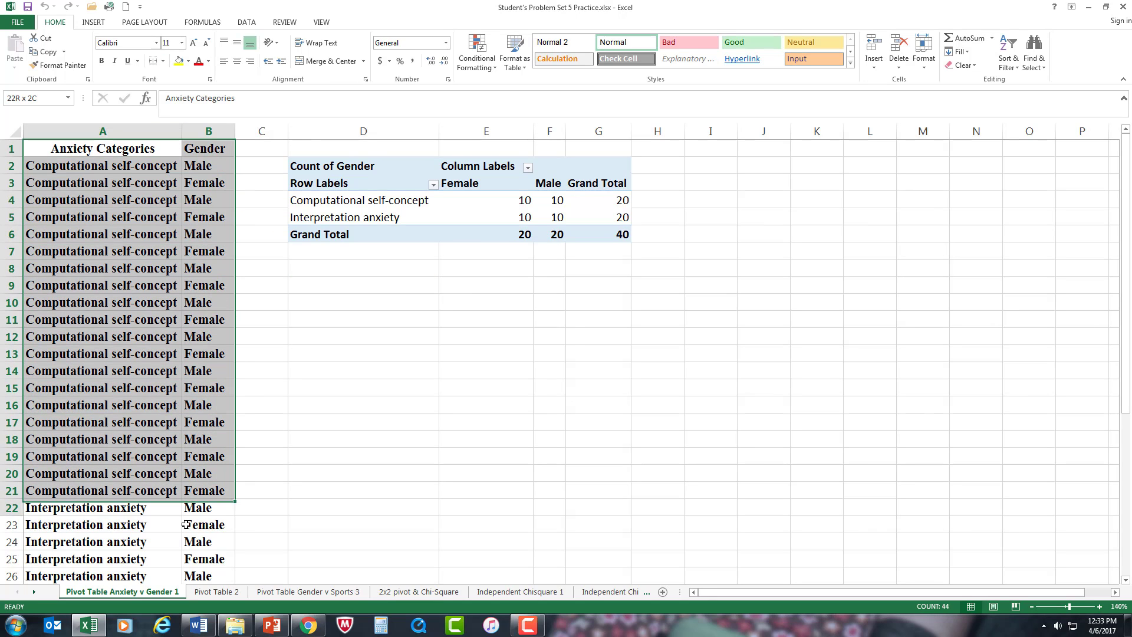
mouse_move(186, 525)
left_mouse_down()
mouse_move(188, 594)
mouse_move(184, 543)
left_mouse_up()
scroll(234, 523, "up", 6)
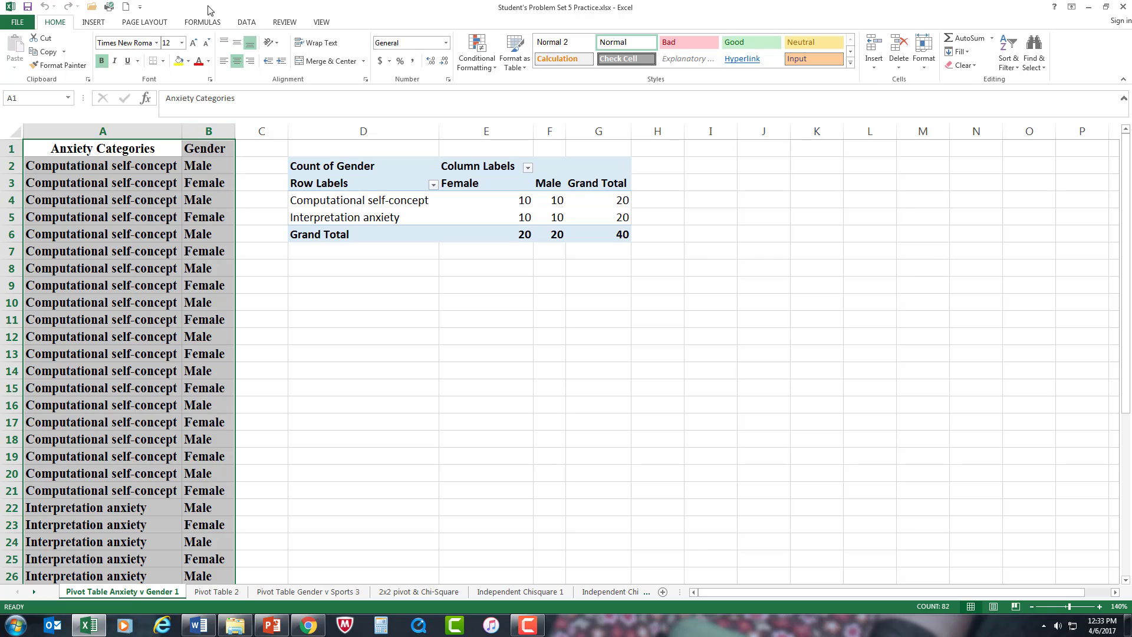
left_click(93, 22)
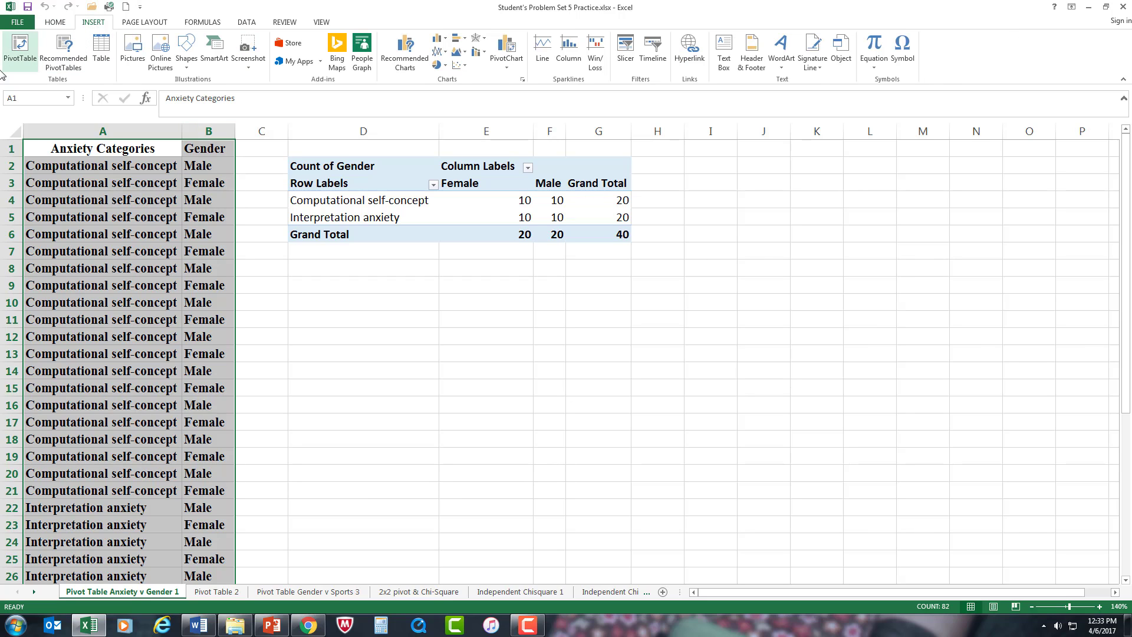
Create a pivot table from the selection on the existing worksheet at cell D8.
left_click(22, 46)
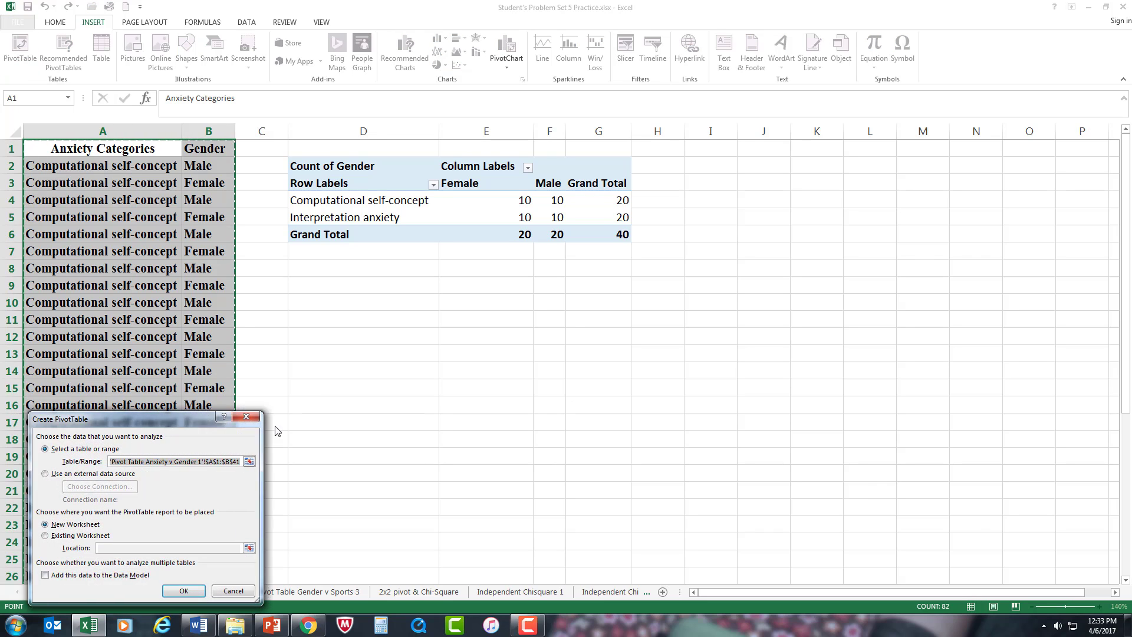
left_click_drag(166, 421, 794, 168)
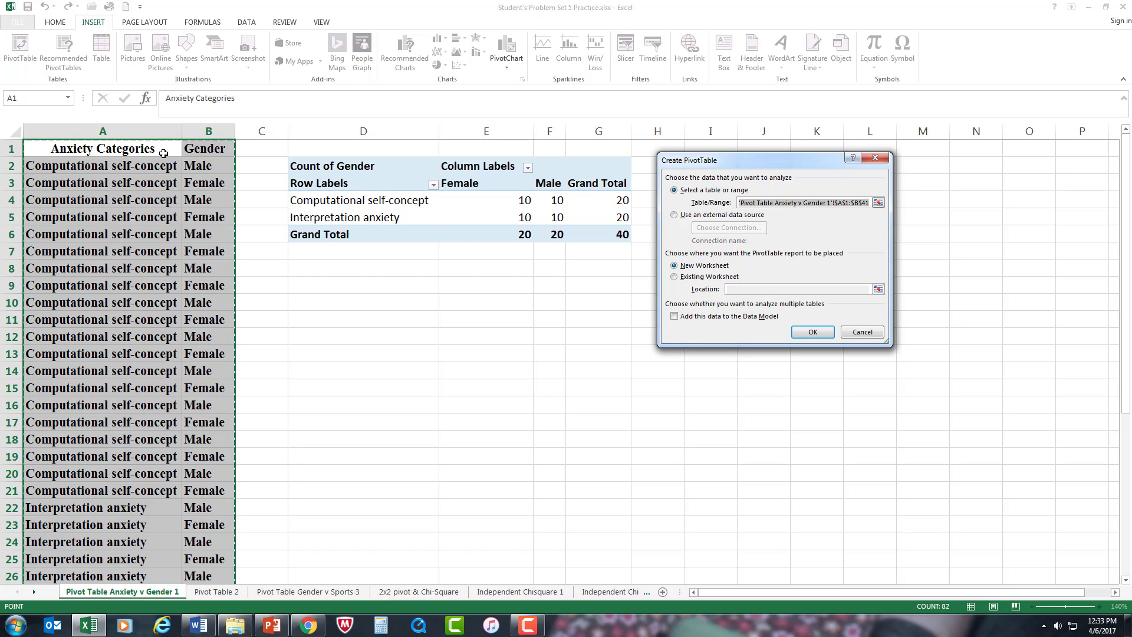
left_click(675, 278)
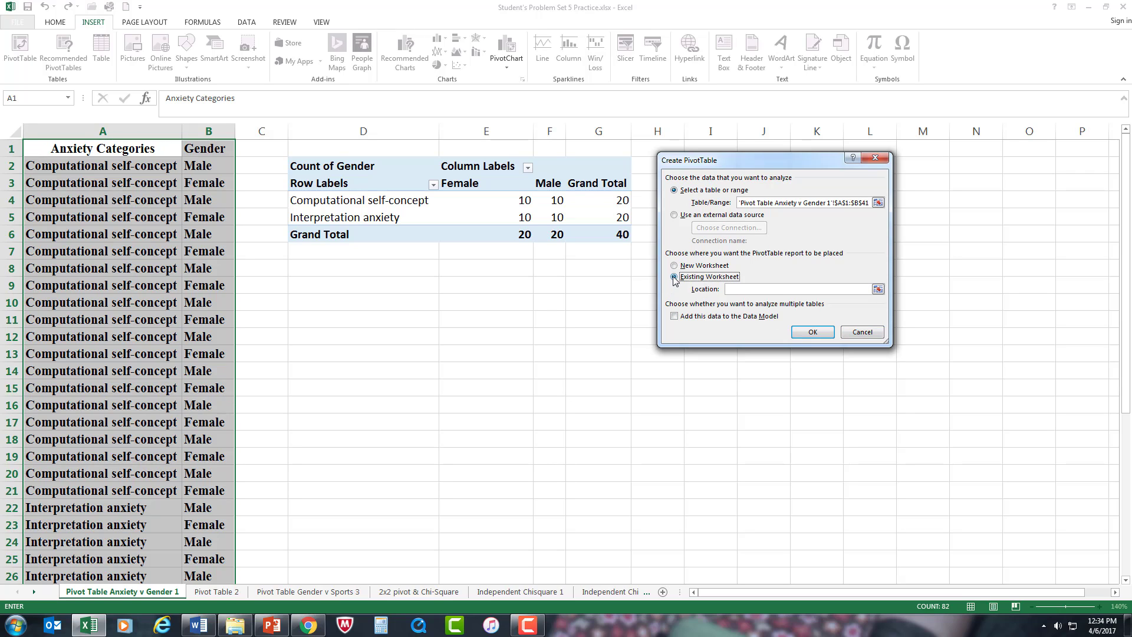
left_click(757, 289)
left_click(334, 267)
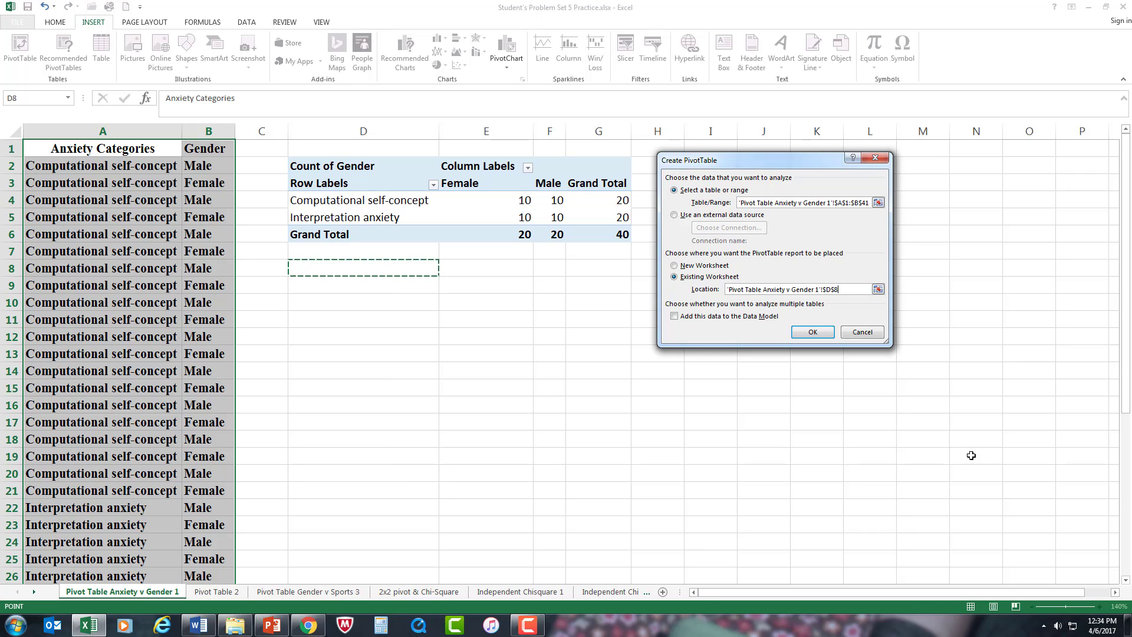
left_click(801, 334)
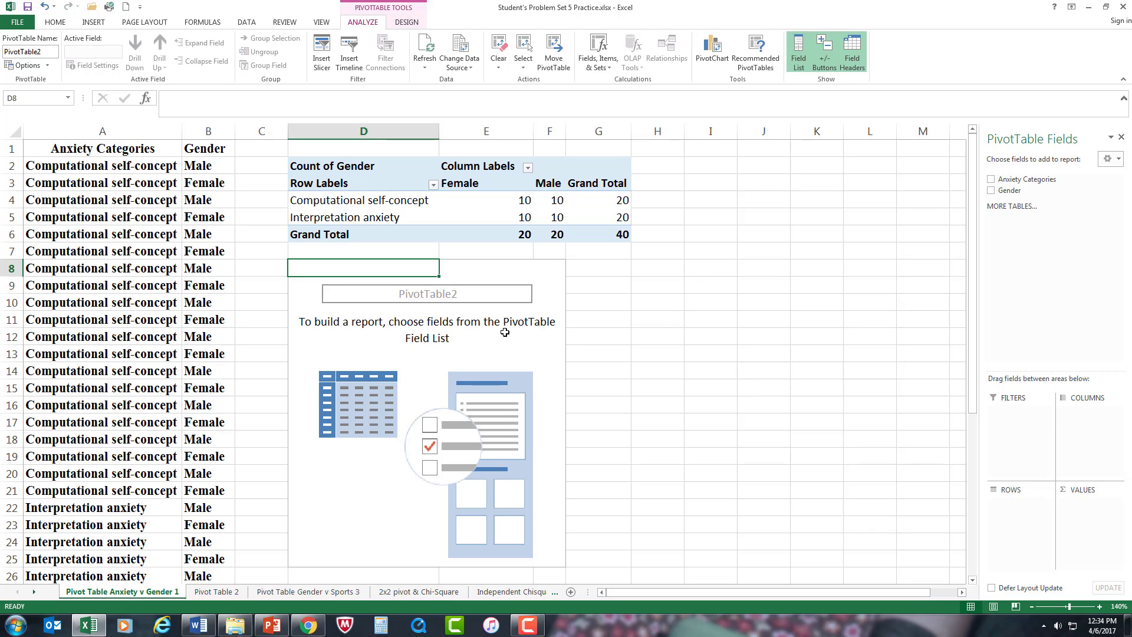
mouse_move(1044, 179)
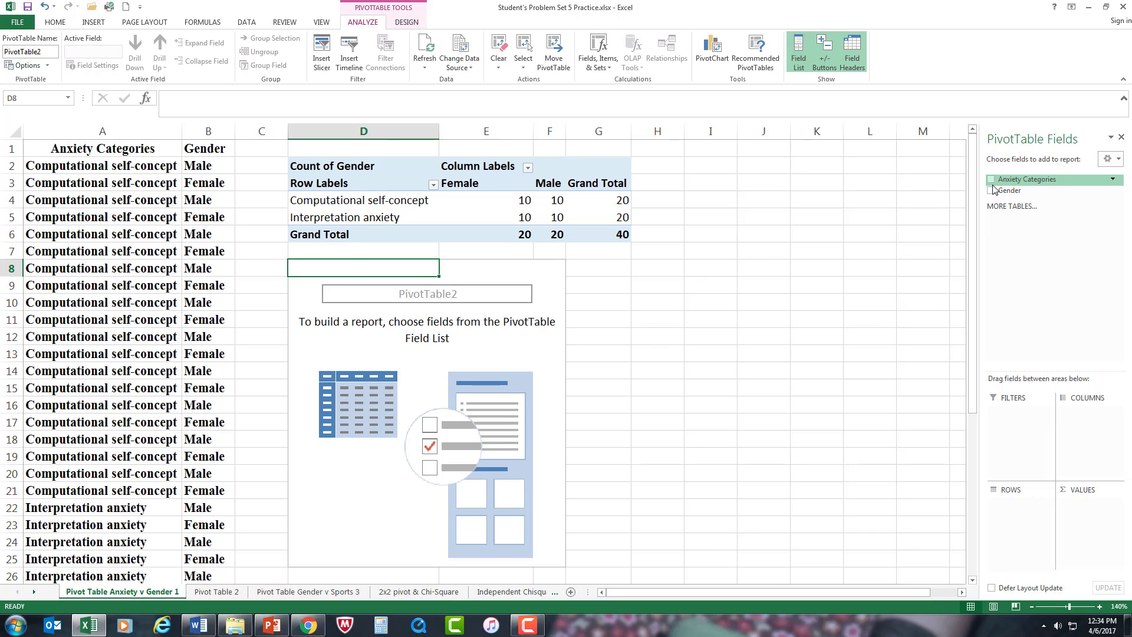
Place the Anxiety Categories field in the new pivot table's Rows area.
left_click(992, 179)
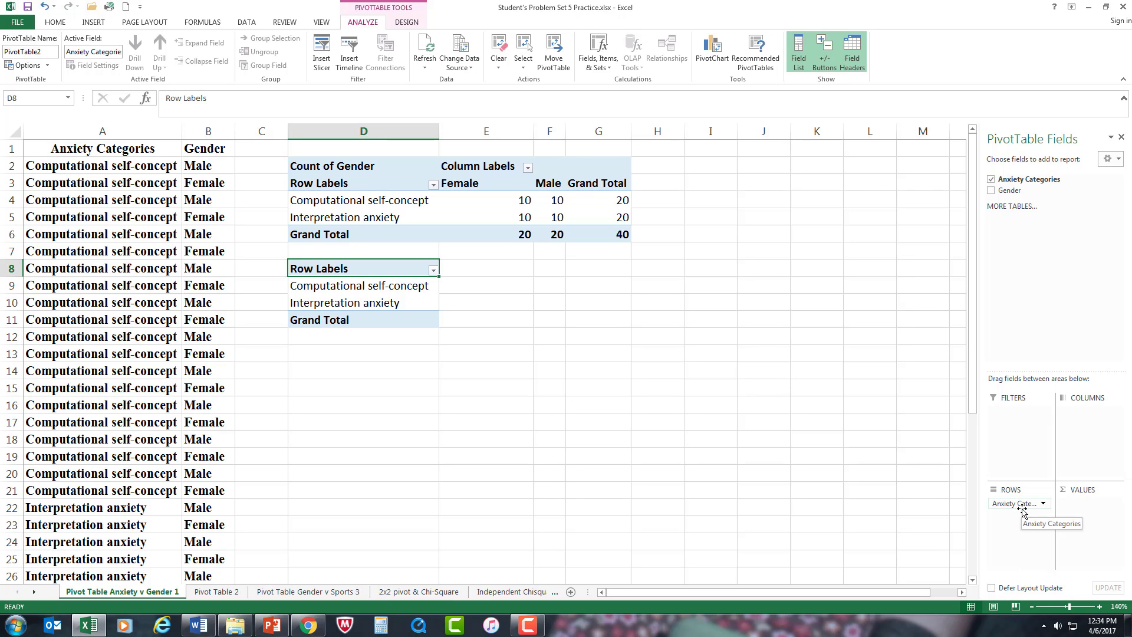
left_click_drag(1023, 510, 1026, 519)
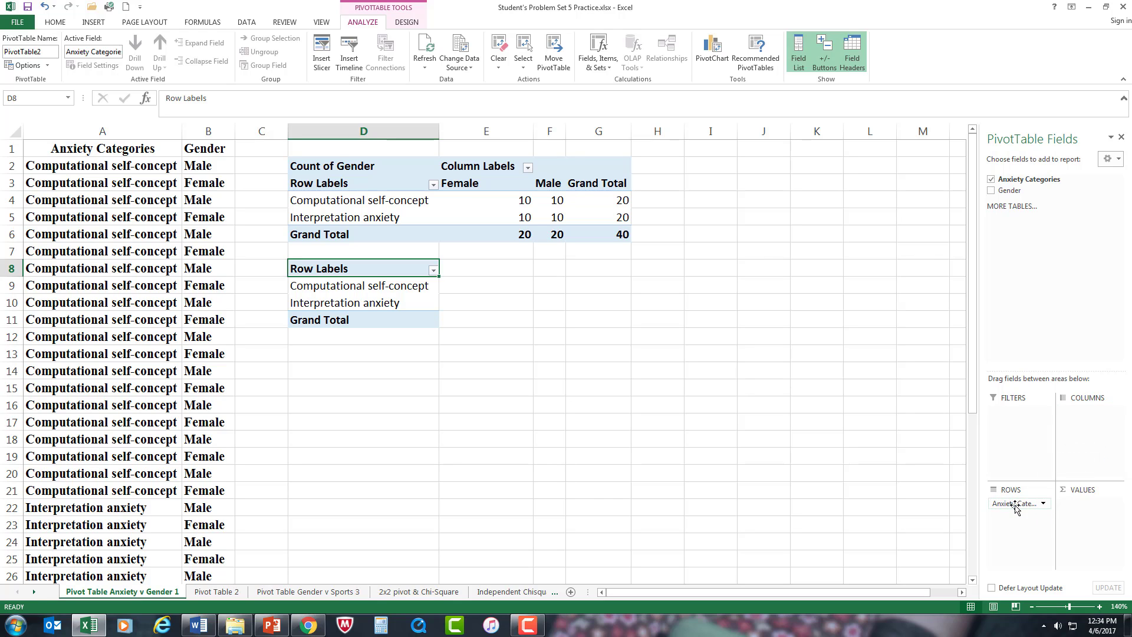
left_click_drag(1026, 519, 1019, 508)
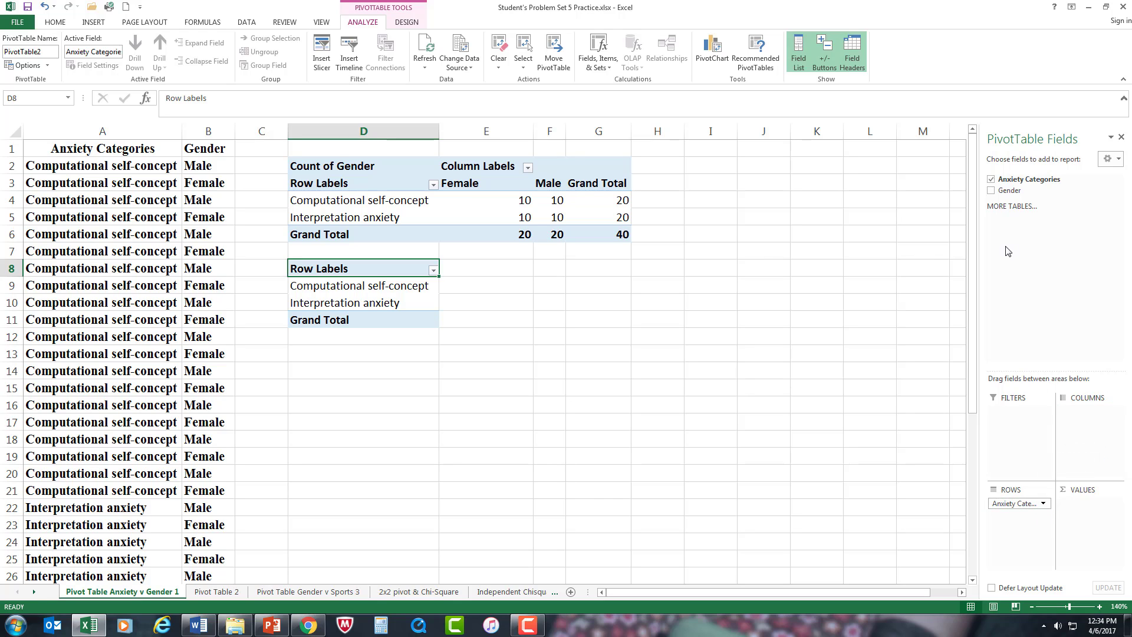
Add Gender as columns and as Count of Gender values, then minimize Excel.
left_click(991, 192)
mouse_move(1011, 516)
left_mouse_down()
mouse_move(1081, 497)
mouse_move(1080, 417)
left_mouse_up()
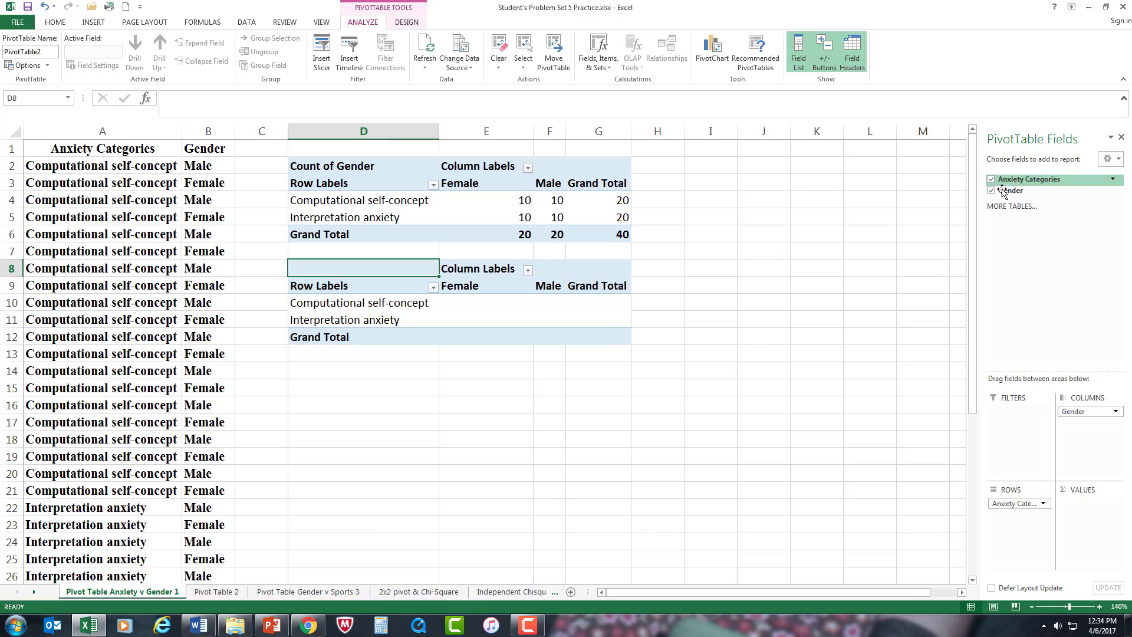
left_click_drag(1005, 194, 946, 9)
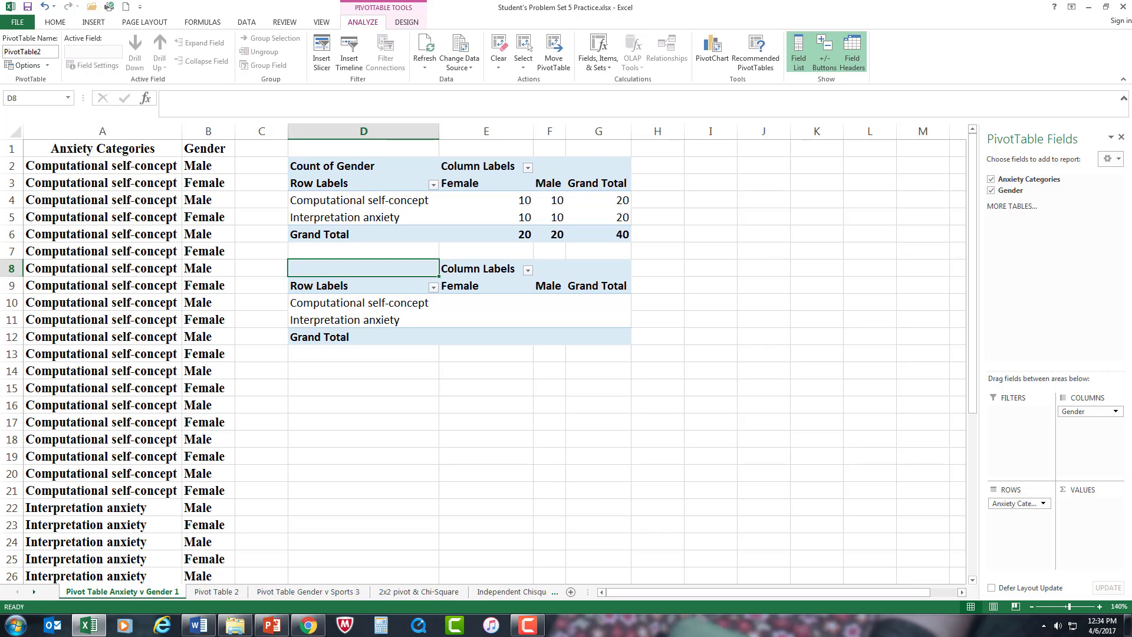
left_click_drag(919, 94, 1113, 401)
left_click_drag(1109, 493, 1081, 508)
left_click_drag(1081, 513, 1077, 500)
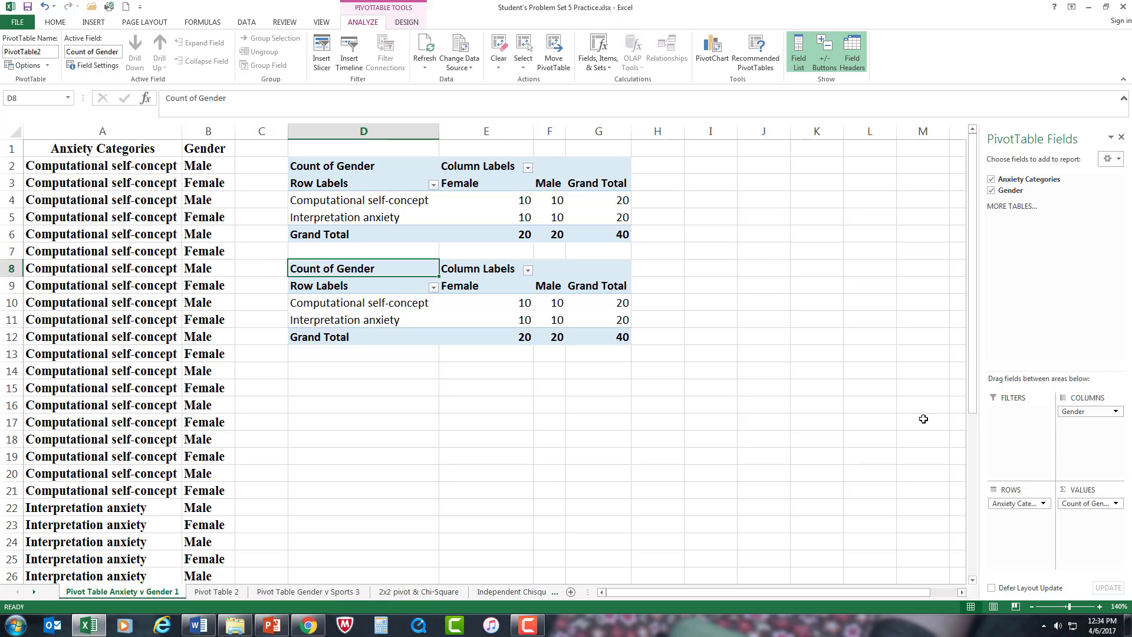
left_click(1129, 625)
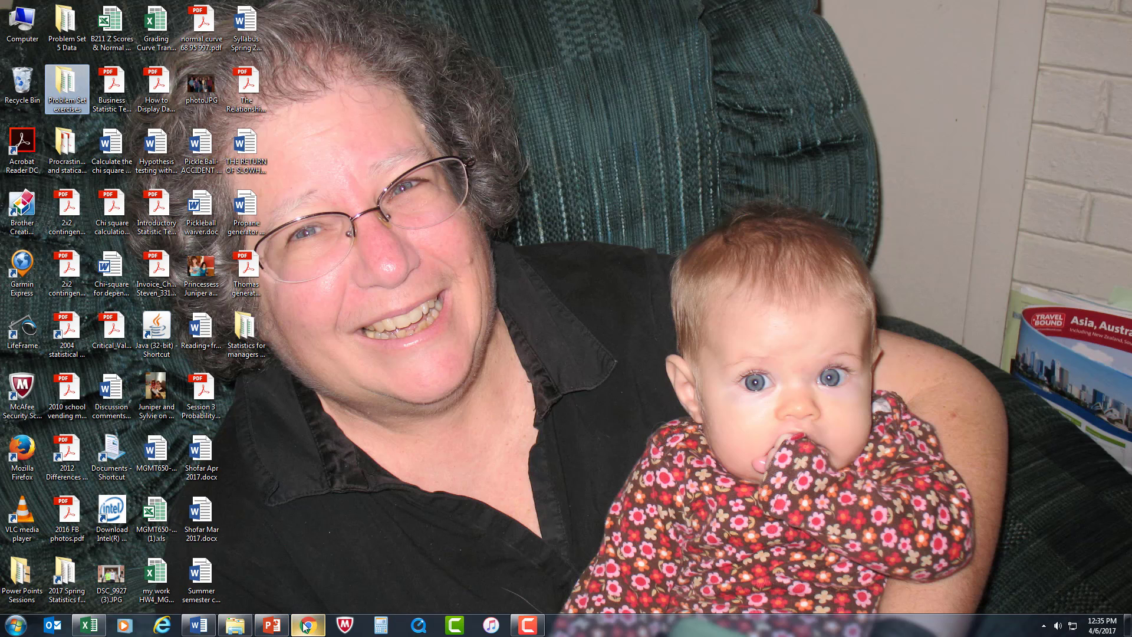
Restore the Excel workbook window from its taskbar icon.
left_click(97, 627)
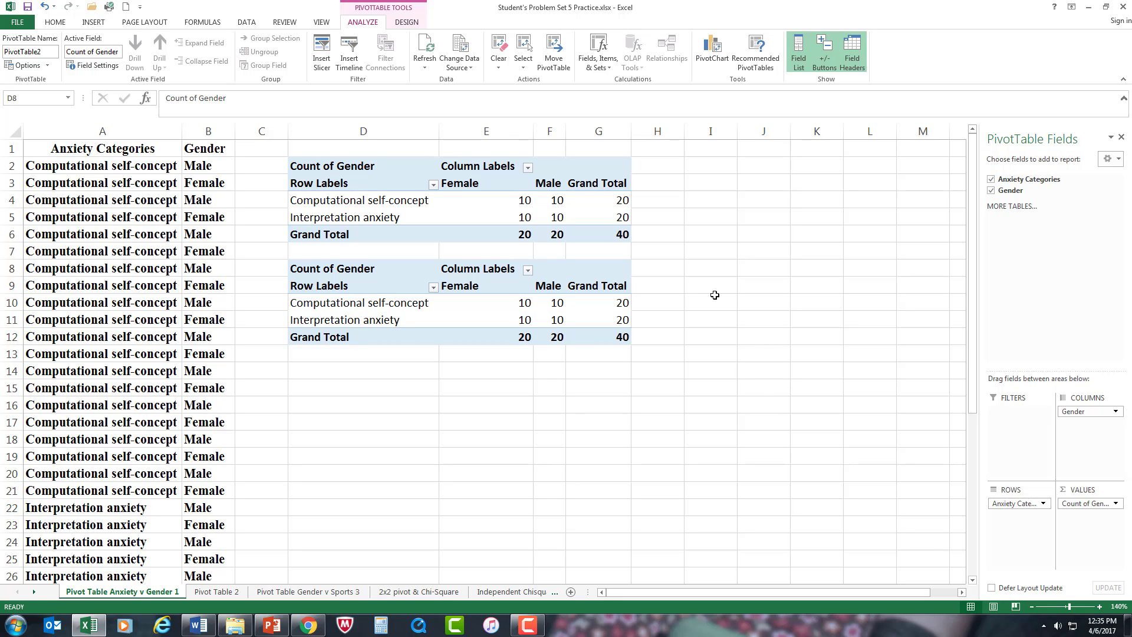
Close the PivotTable Fields pane.
left_click(1117, 139)
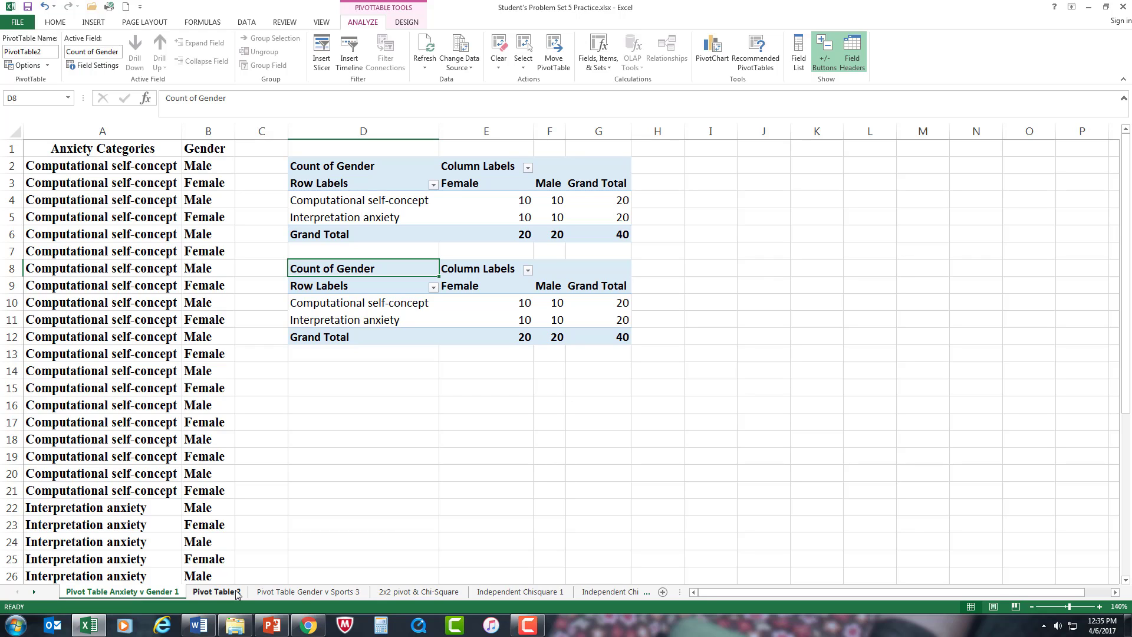
left_click(217, 591)
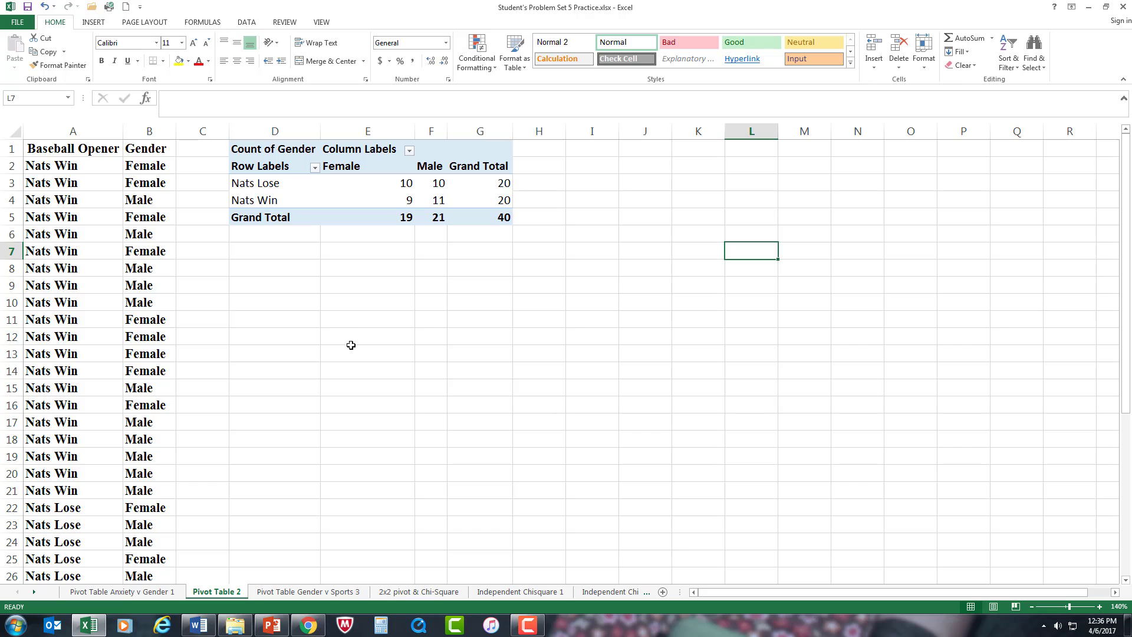
left_click(289, 592)
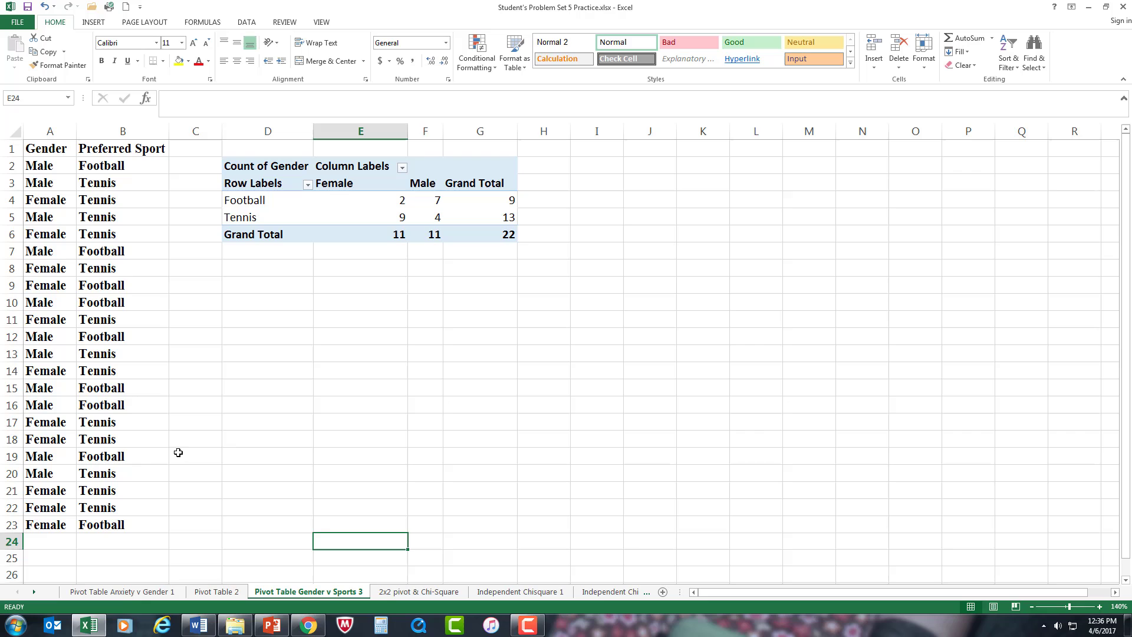
left_click(216, 591)
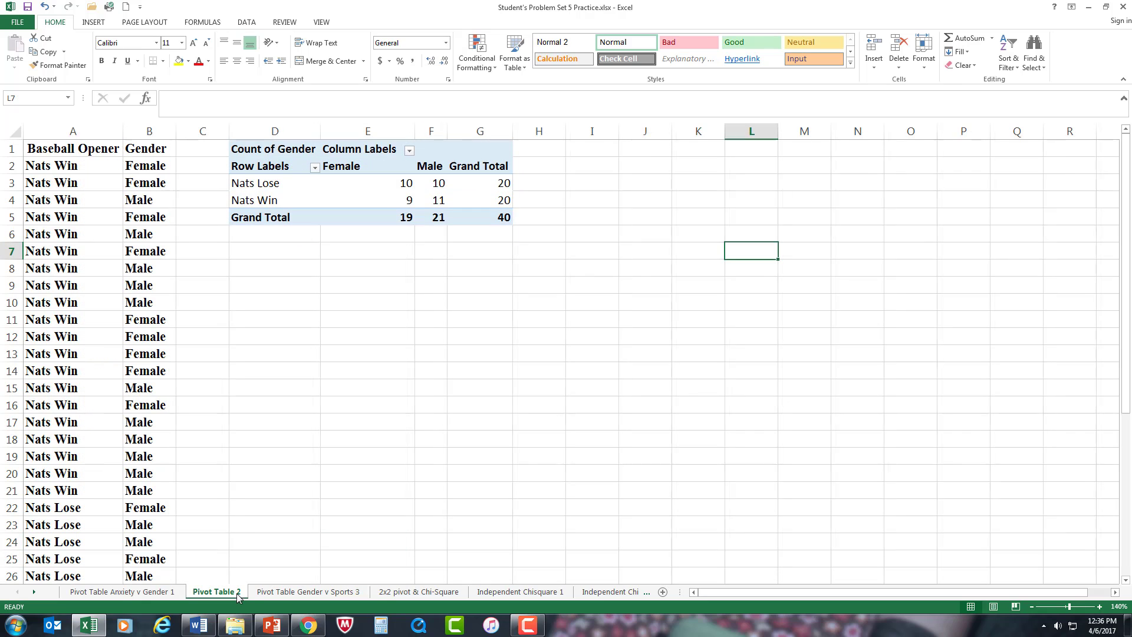
Return to the Pivot Table Anxiety v Gender 1 sheet and permanently keep the colour scheme.
left_click(139, 592)
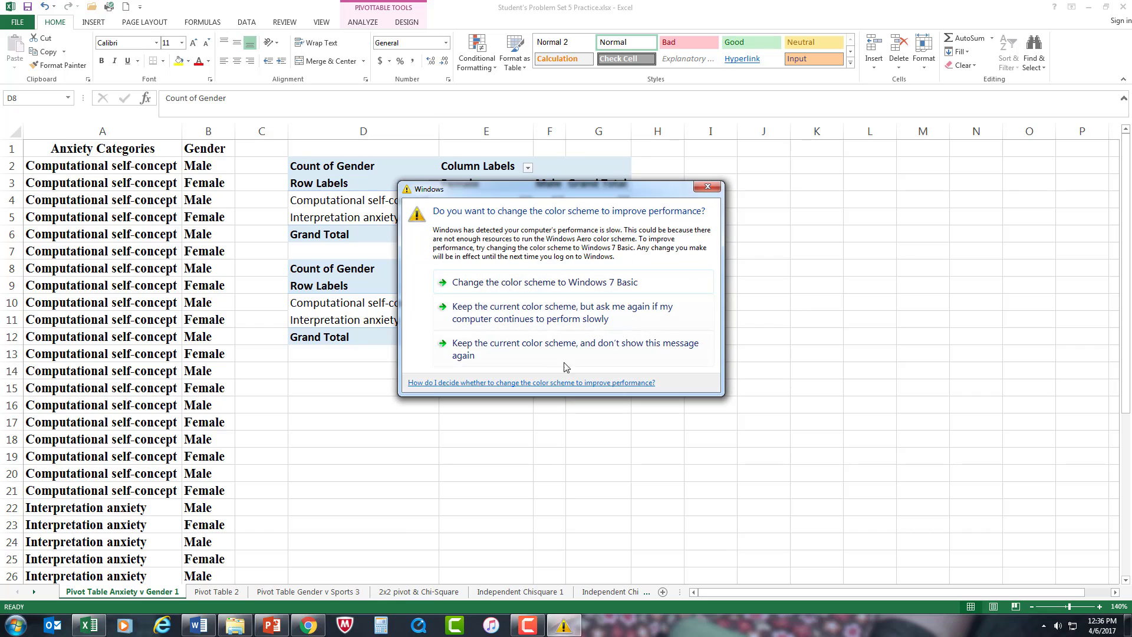
left_click(457, 352)
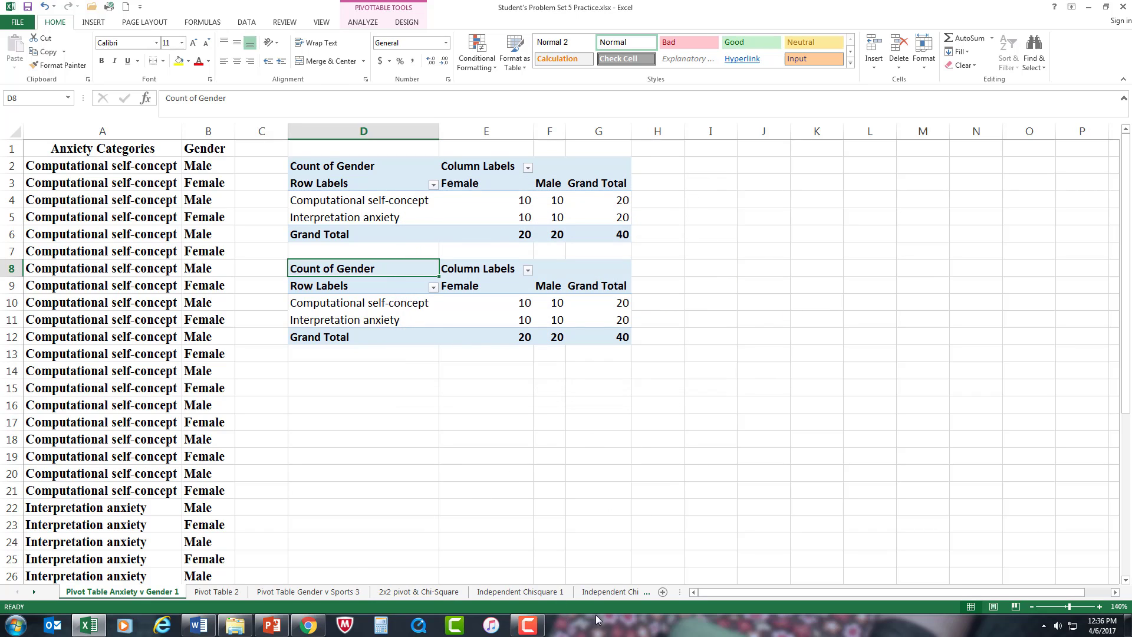
left_click(528, 626)
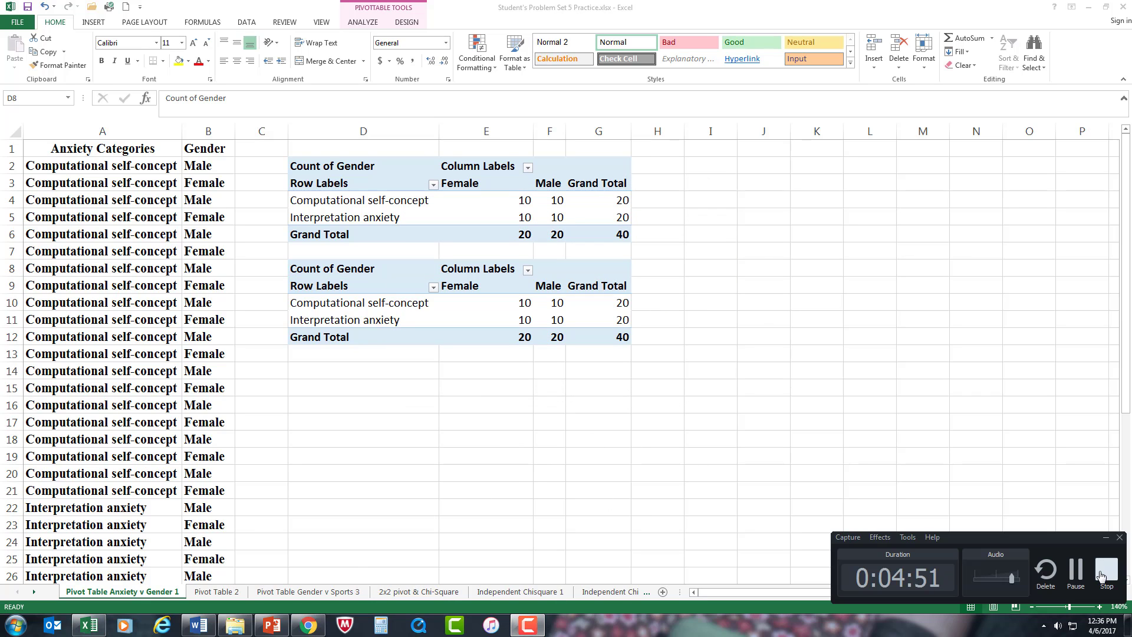